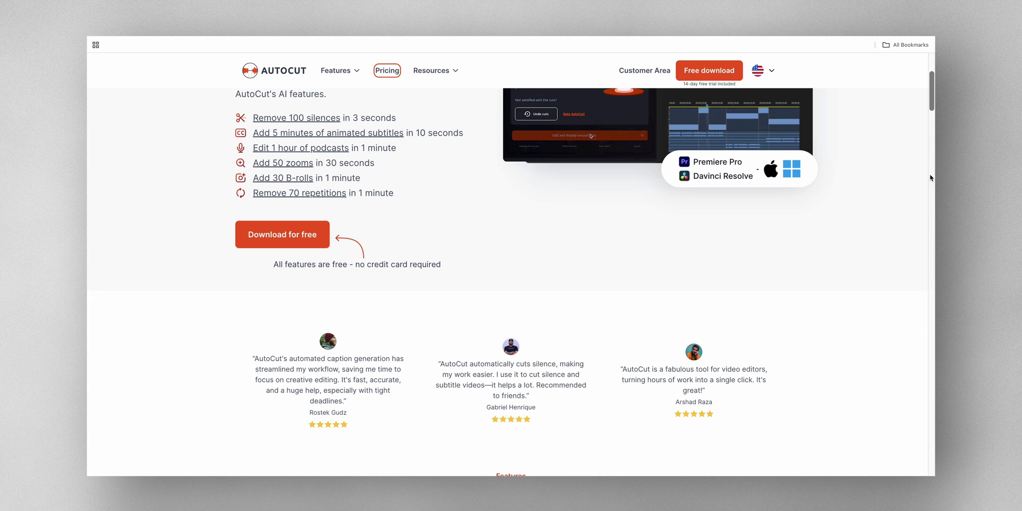
# Scroll through AutoCut's website feature sections toward the Basic ($6.6/month) and AI ($14.9/month) plans
pyautogui.scroll(-1, 931, 178)
pyautogui.scroll(-1, 931, 177)
pyautogui.scroll(-1, 930, 177)
pyautogui.scroll(-1, 931, 178)
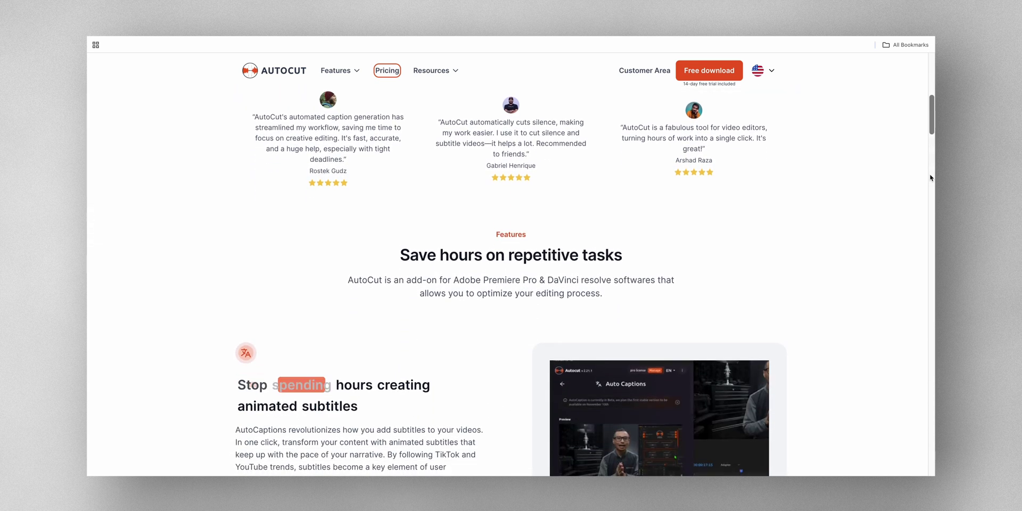
pyautogui.scroll(-4, 931, 177)
pyautogui.scroll(-1, 931, 177)
pyautogui.scroll(-1, 931, 177)
pyautogui.scroll(-1, 930, 177)
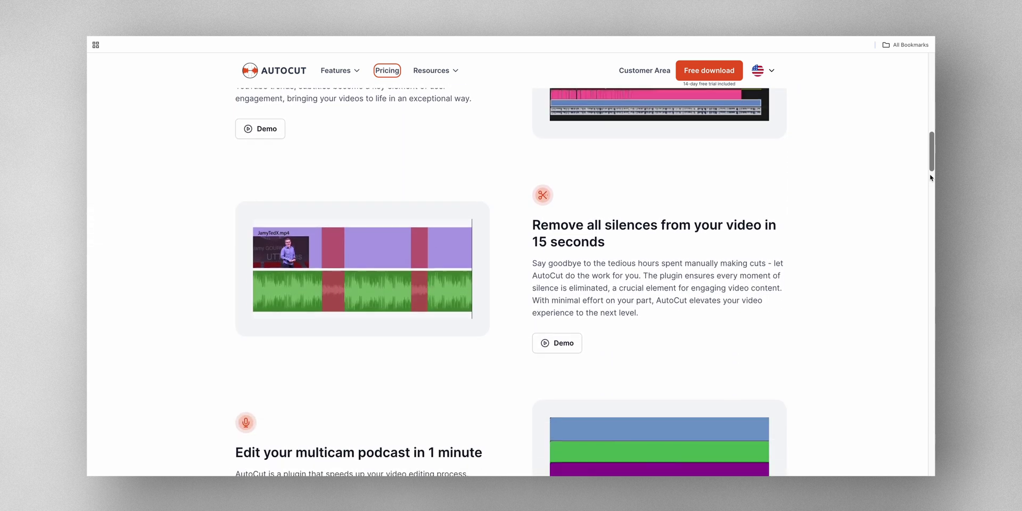
pyautogui.scroll(3, 931, 178)
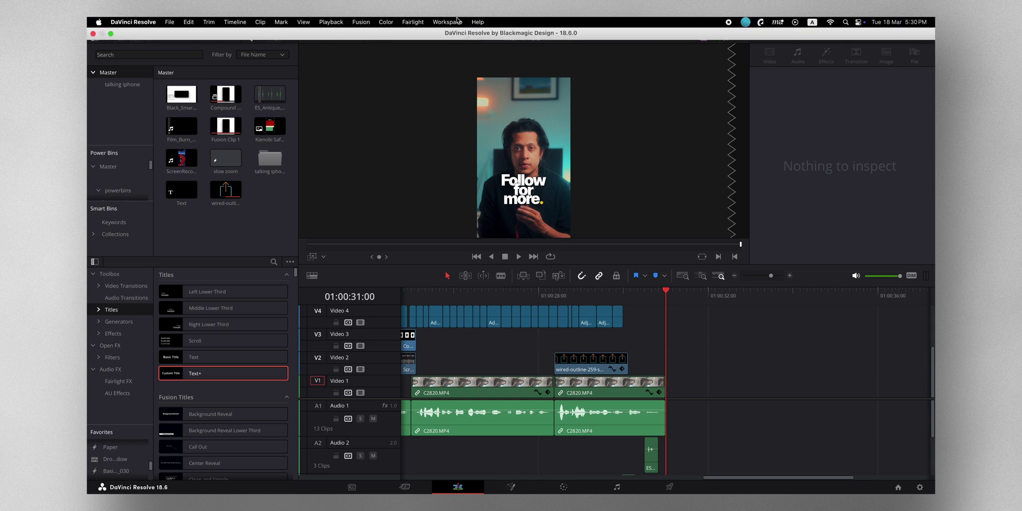
# Launch AutoCut from Workspace > Scripts in DaVinci Resolve
pyautogui.click(448, 22)
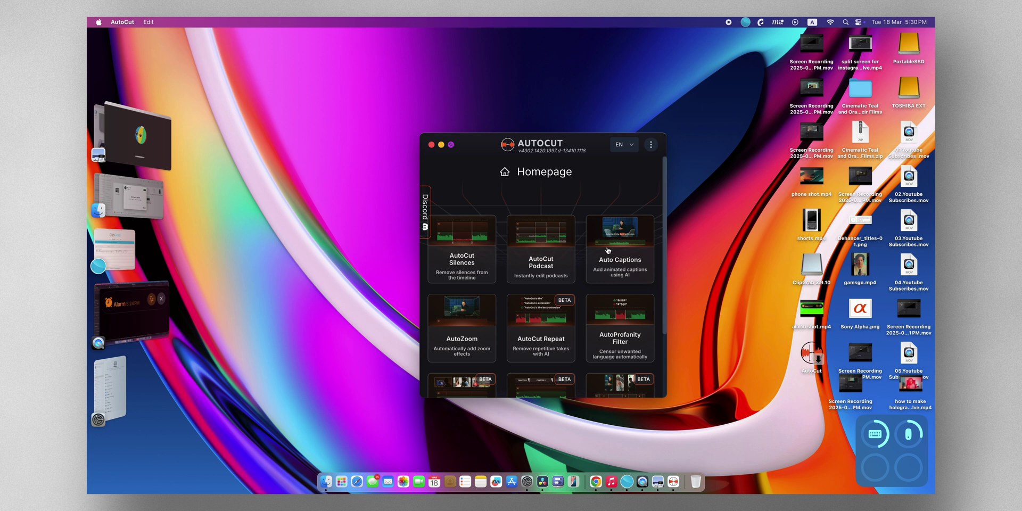
# Generate an English Auto Captions transcript and open the caption editor
pyautogui.scroll(-1, 608, 250)
pyautogui.click(611, 259)
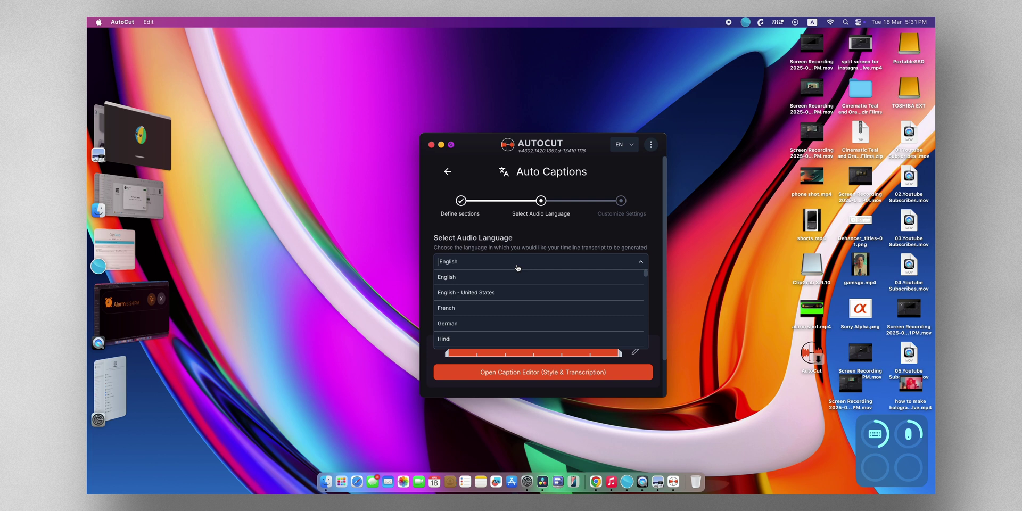
pyautogui.click(546, 345)
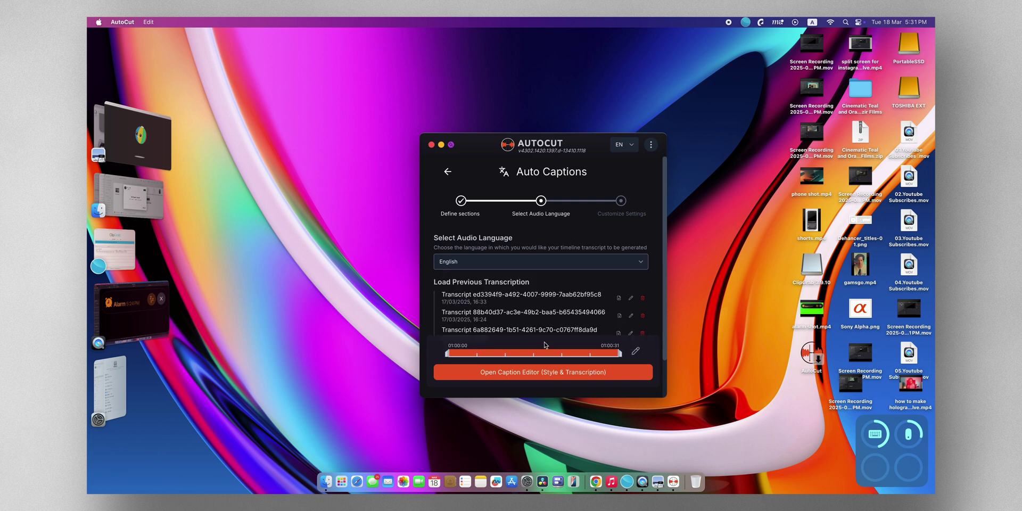
pyautogui.click(538, 375)
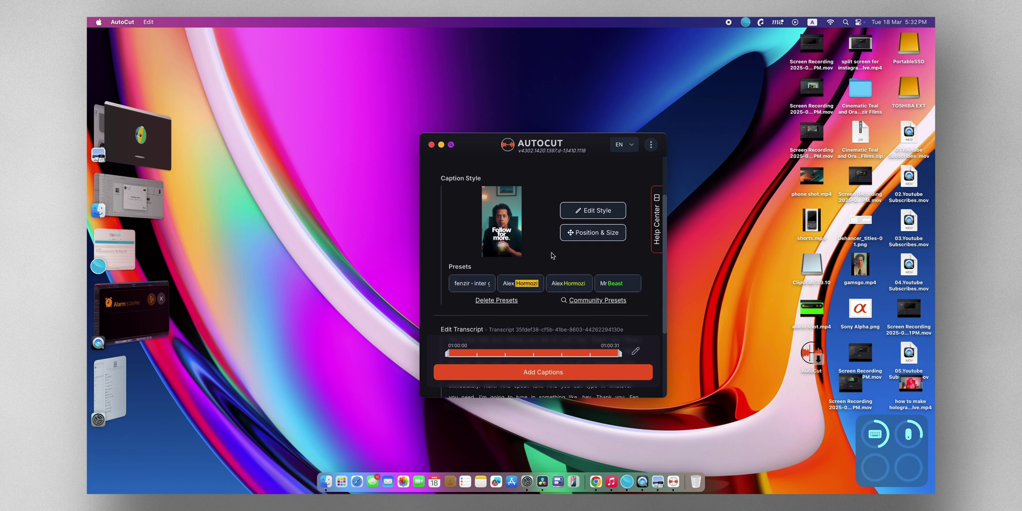
# Review the caption Font, Animation and Transition settings, then apply the edited style
pyautogui.click(592, 213)
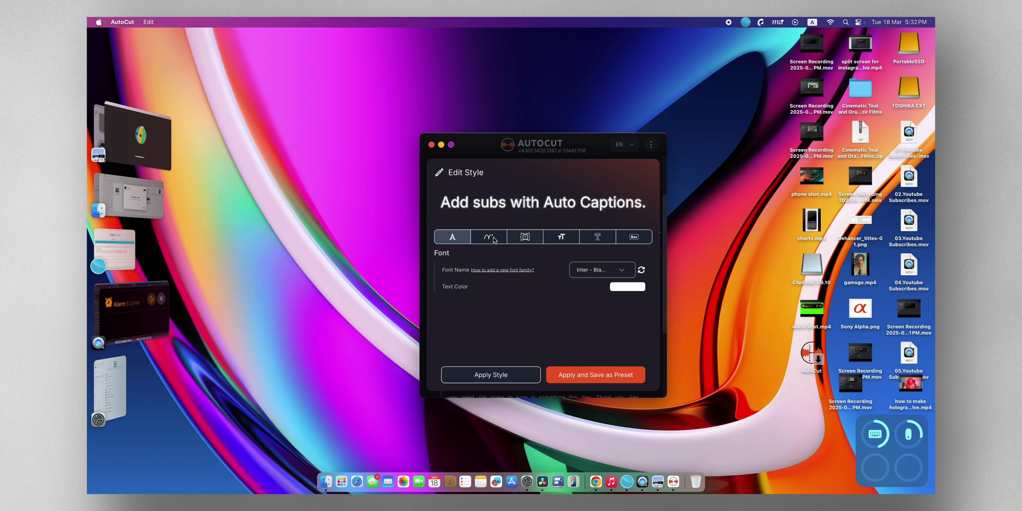
pyautogui.click(579, 268)
pyautogui.click(493, 242)
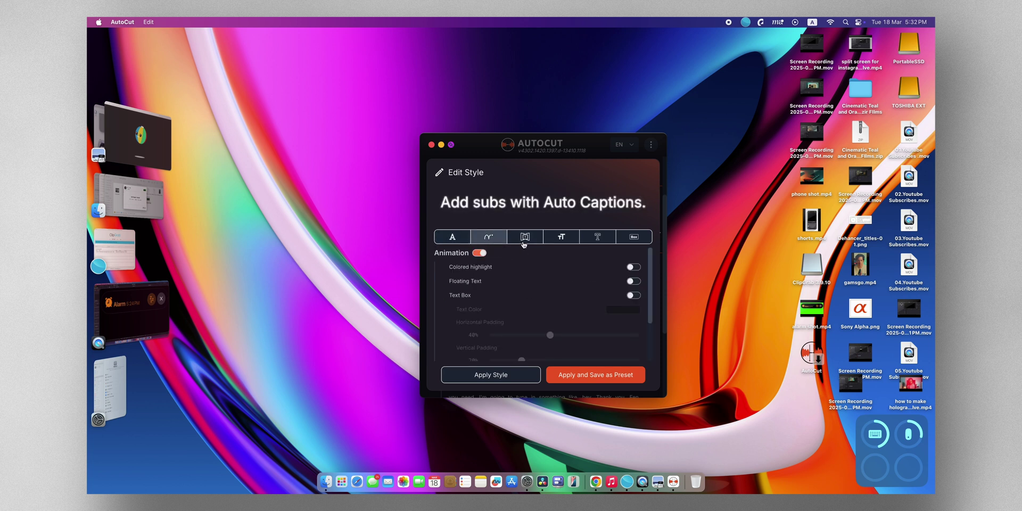
pyautogui.click(522, 242)
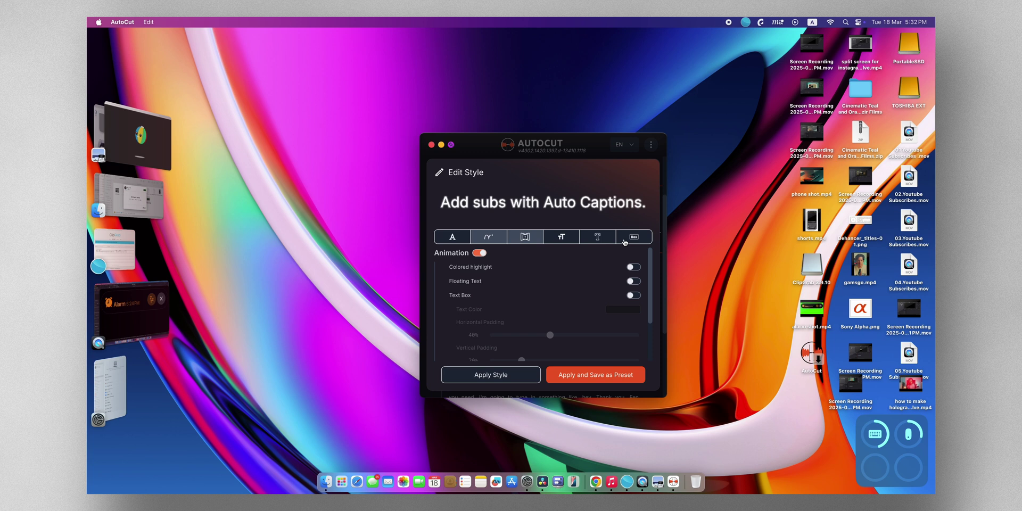
pyautogui.click(450, 238)
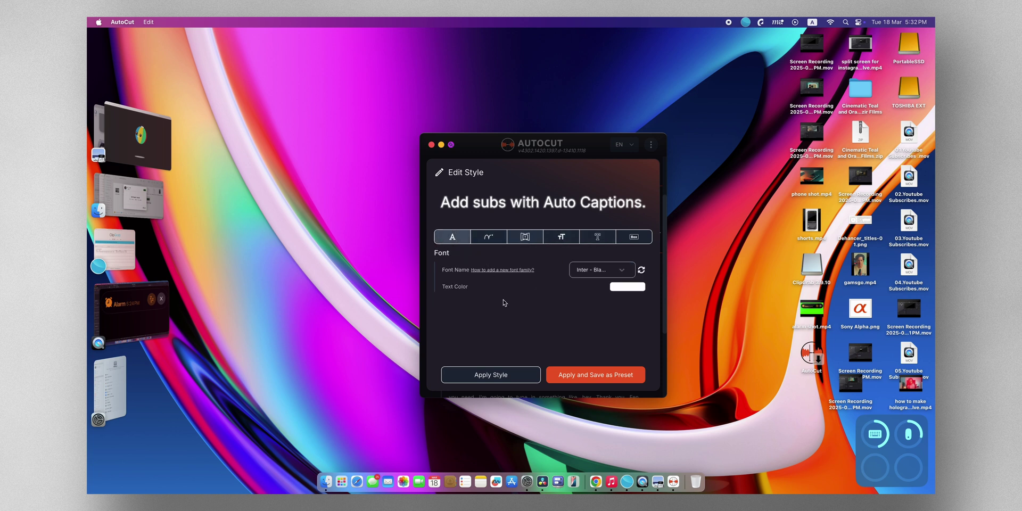
pyautogui.click(527, 376)
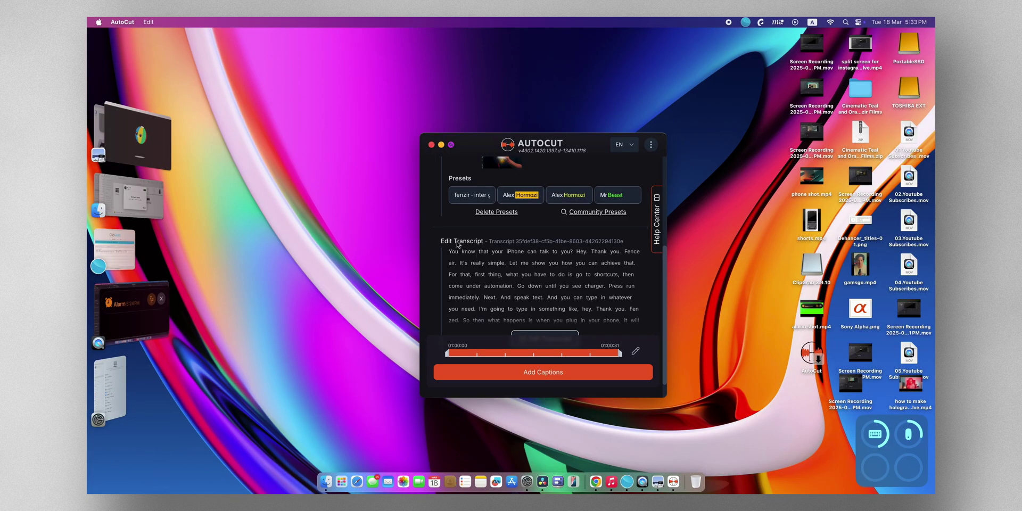
# Scroll down the caption editor before returning to the AutoCut homepage
pyautogui.scroll(-2, 502, 272)
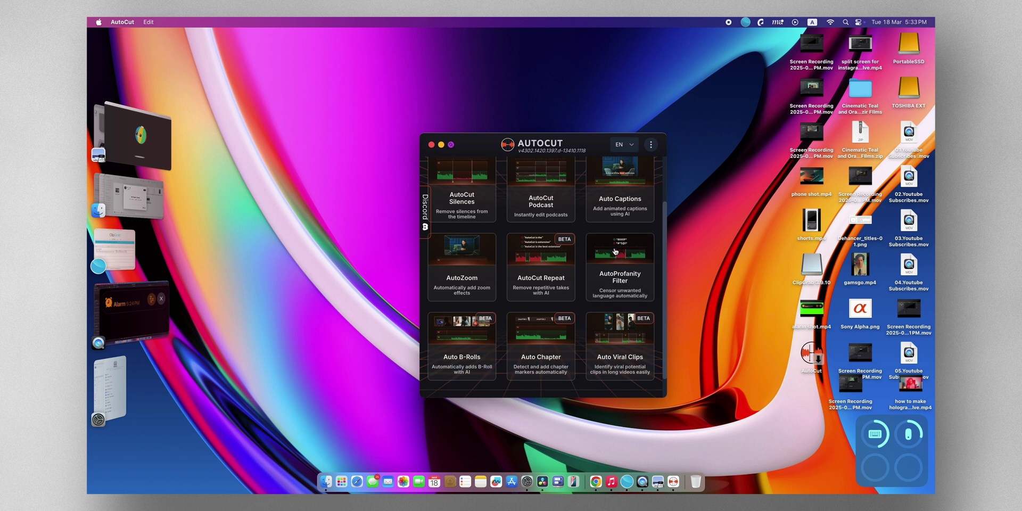
pyautogui.scroll(-2, 471, 292)
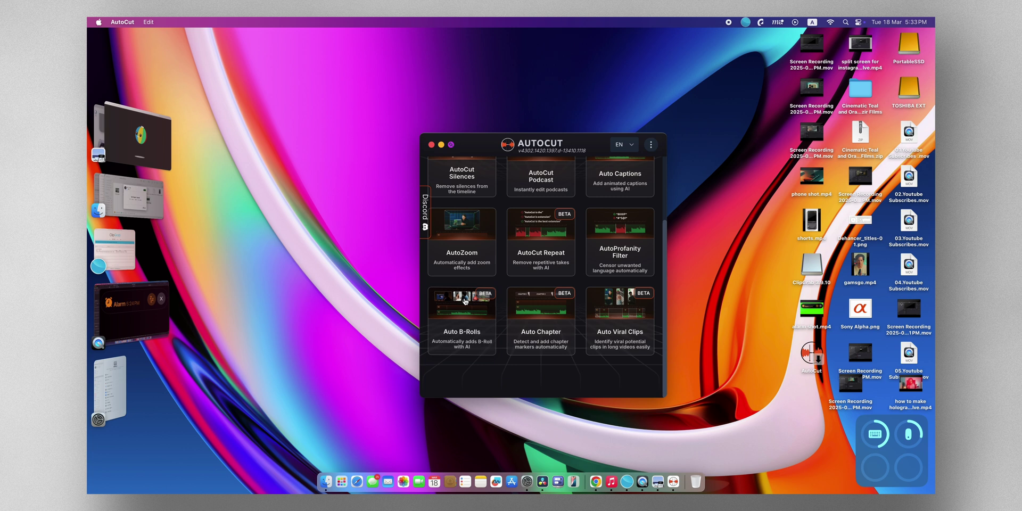